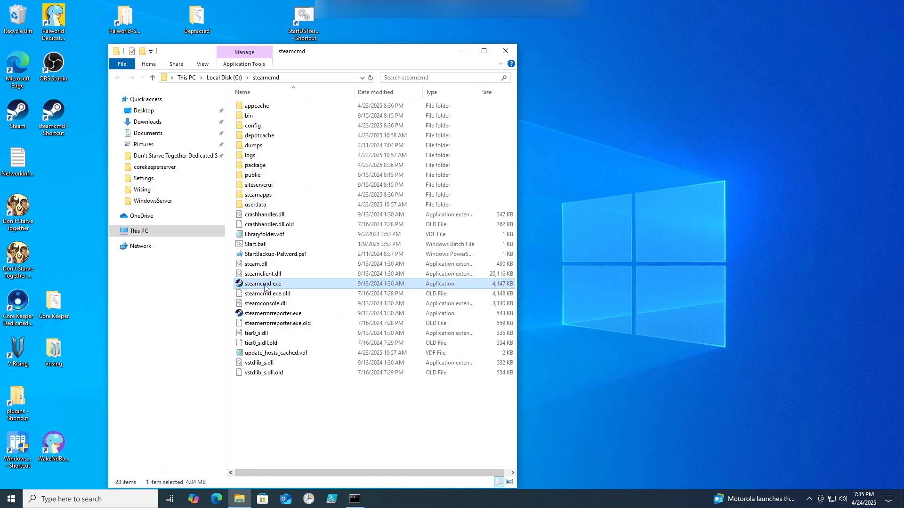
Step: Launch steamcmd.exe from the steamcmd folder and log in with the Steam account name
double_click(264, 285)
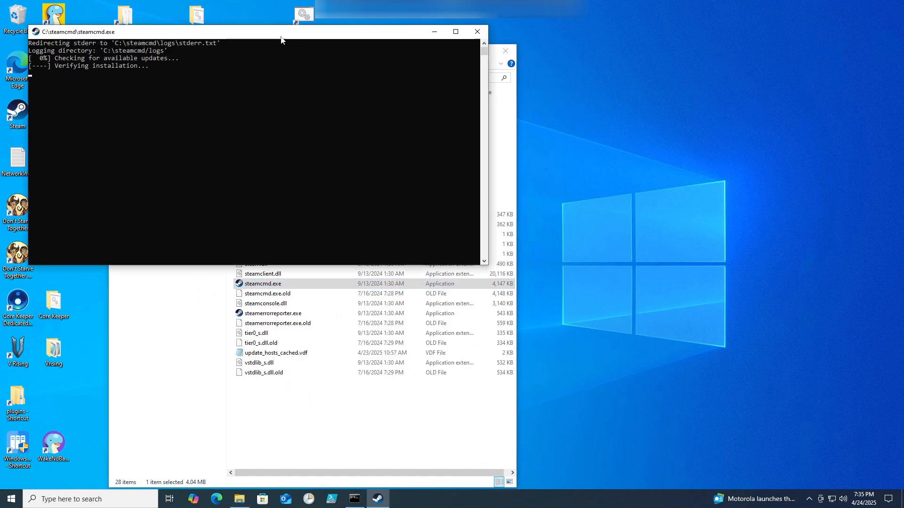
drag(283, 35, 346, 37)
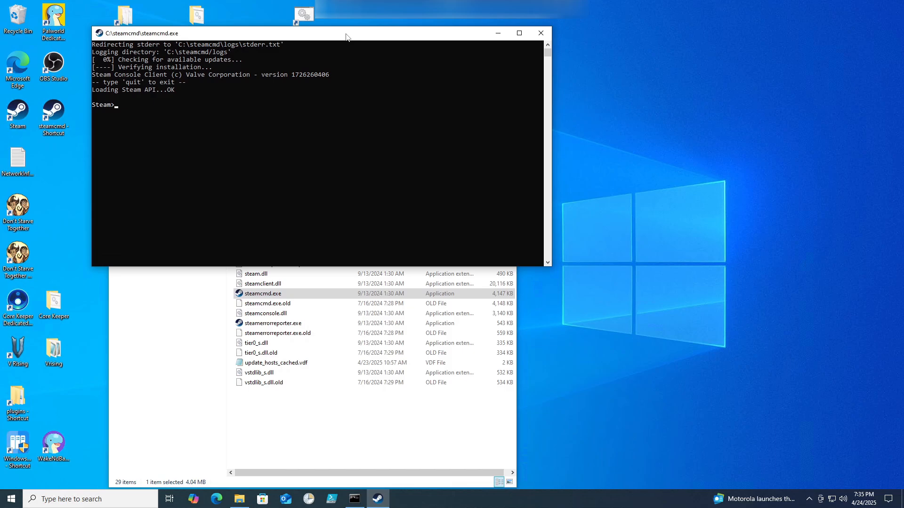
text(login)
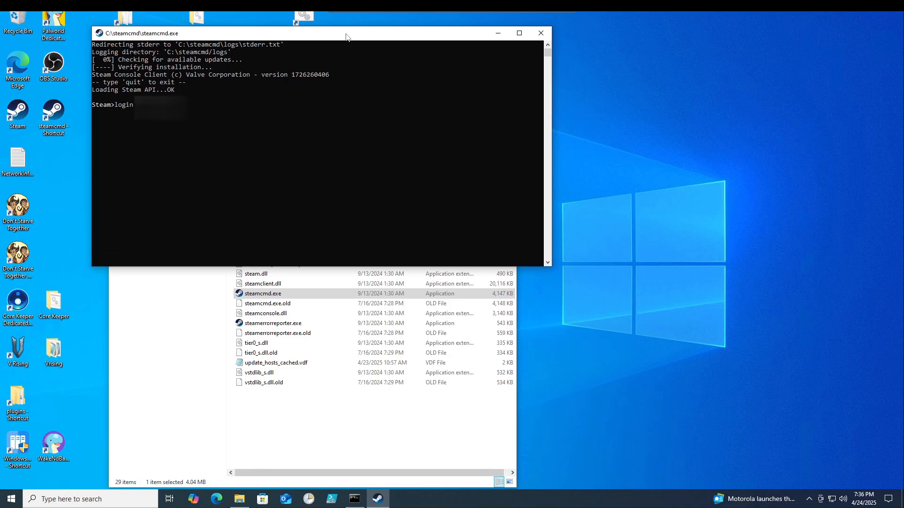
key(Return)
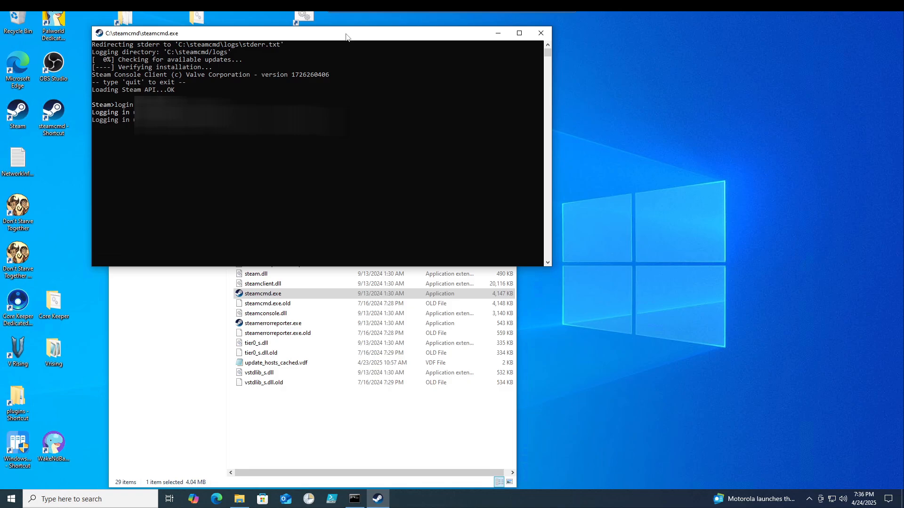
Step: Install the V Rising dedicated server in SteamCMD with the command app_update 1829350
text(app)
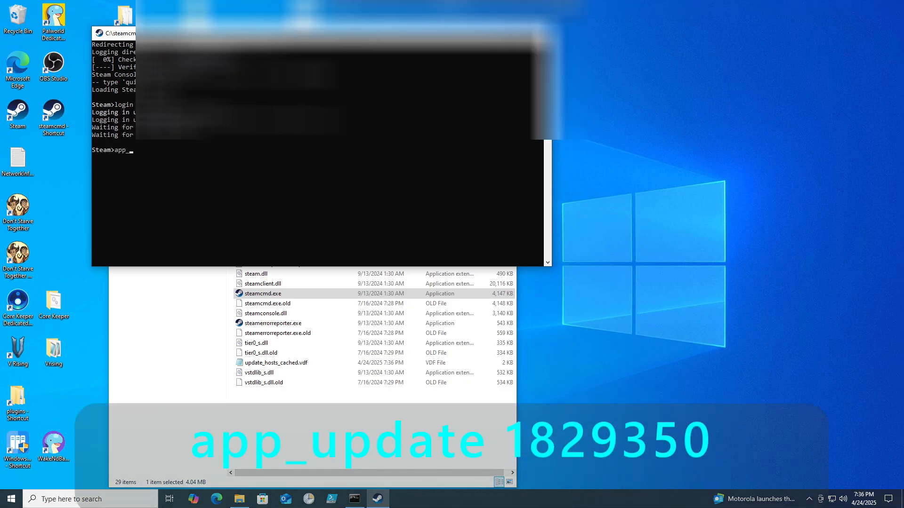
text(_update 1829350)
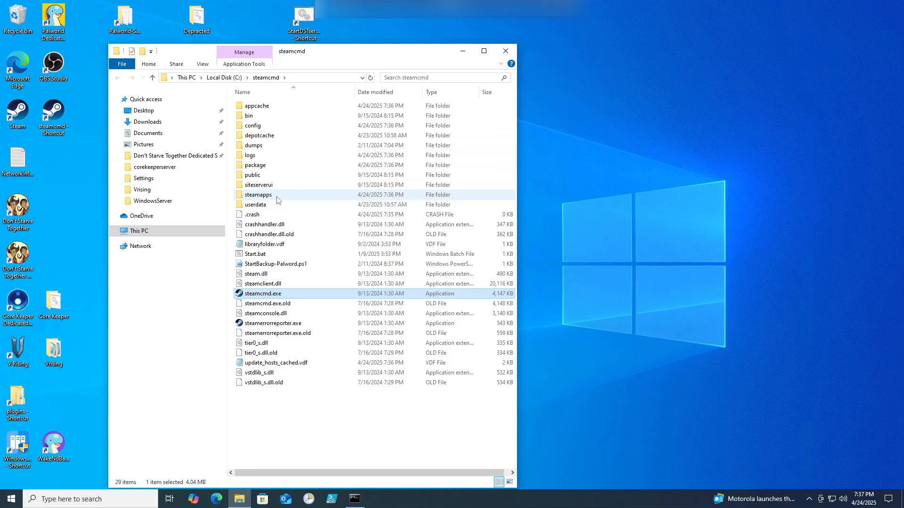
Step: Go to steamapps\common\VRisingDedicatedServer inside the steamcmd folder and open its README.txt
double_click(264, 195)
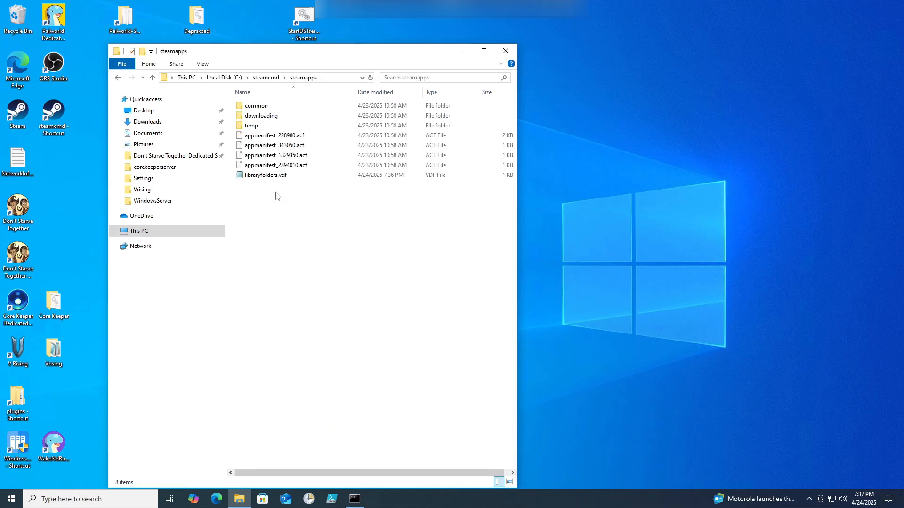
double_click(259, 108)
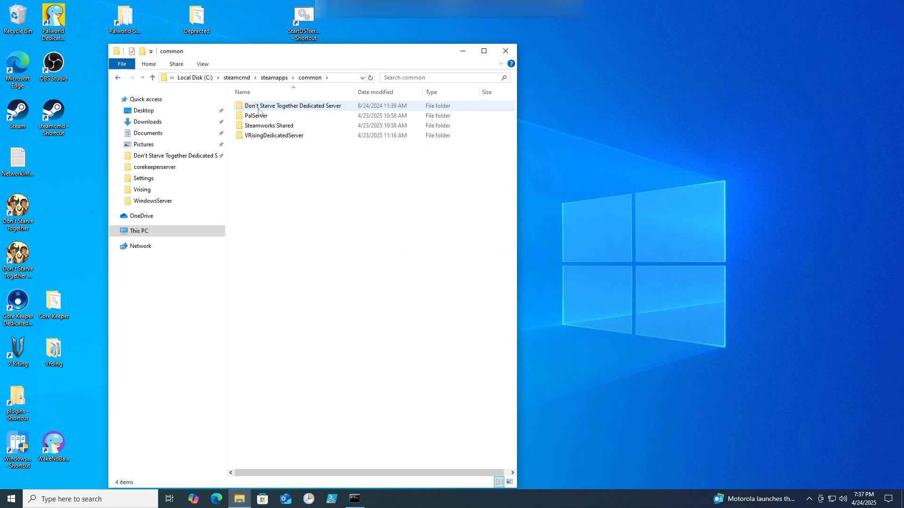
double_click(264, 135)
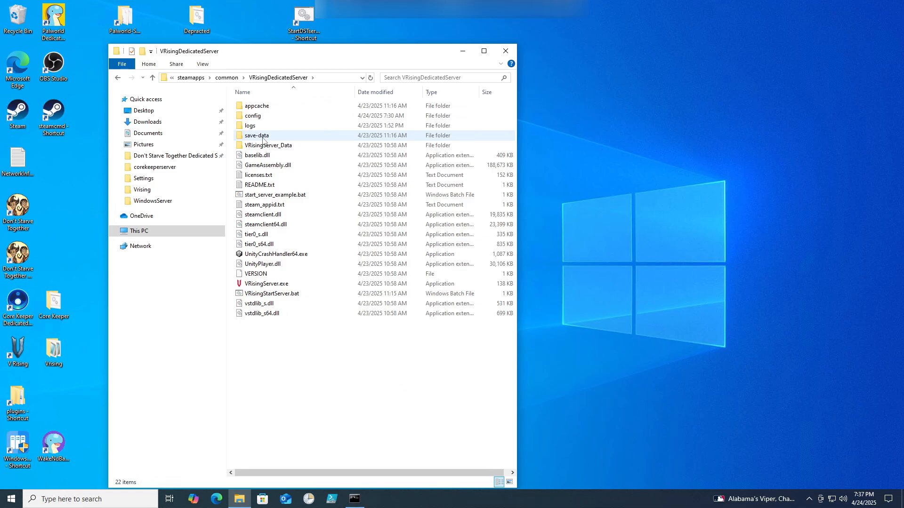
double_click(270, 185)
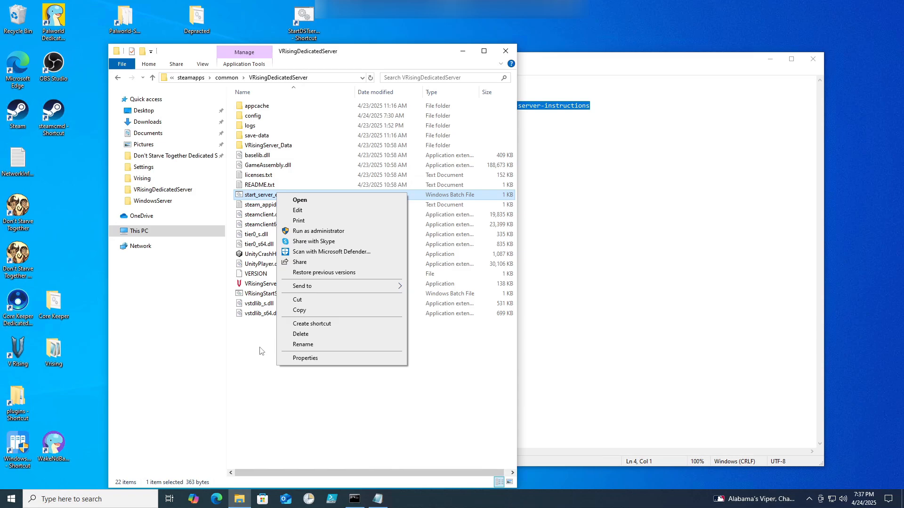
Step: Duplicate start_server_example.bat in the same folder and name the copy VRisingStartServer2.bat
click(311, 311)
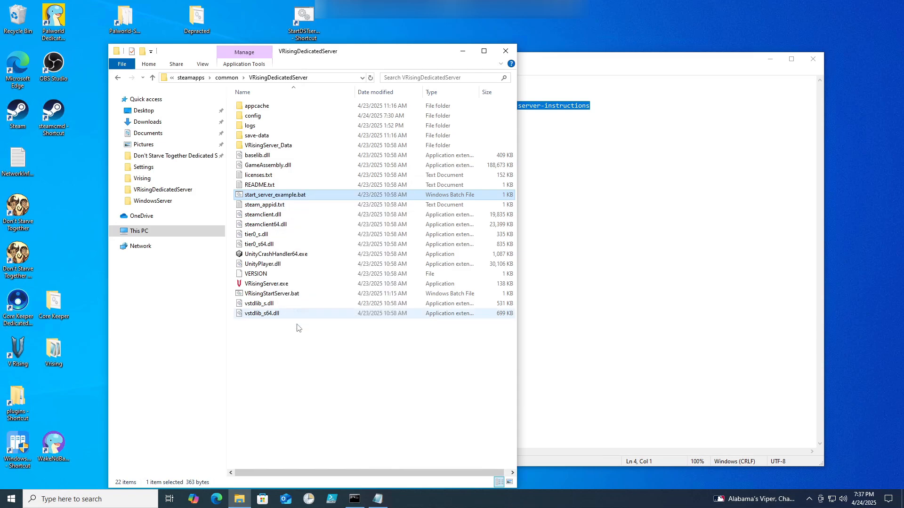
click(284, 358)
key(ctrl+v)
Step: Review the server name and save name in VRisingStartServer.bat, close it, and run VRisingStartServer2.bat
right_click(291, 294)
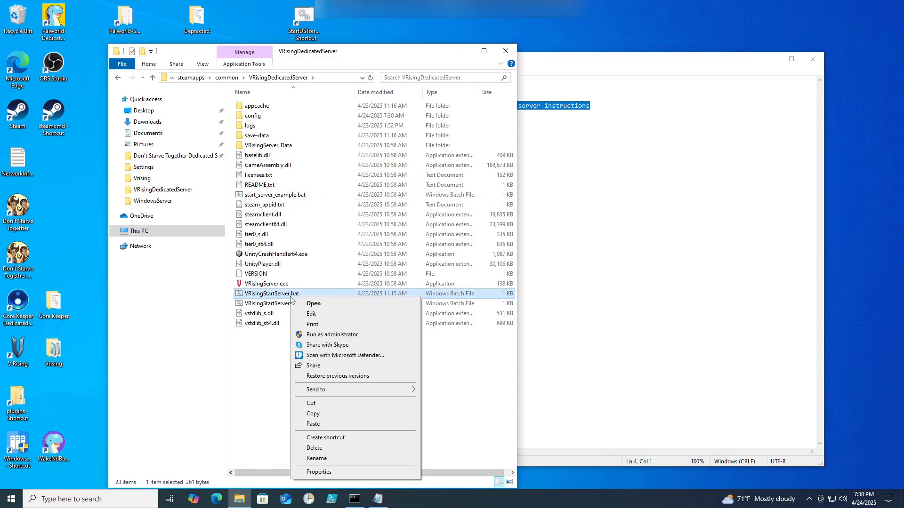
click(322, 315)
drag(192, 57, 241, 58)
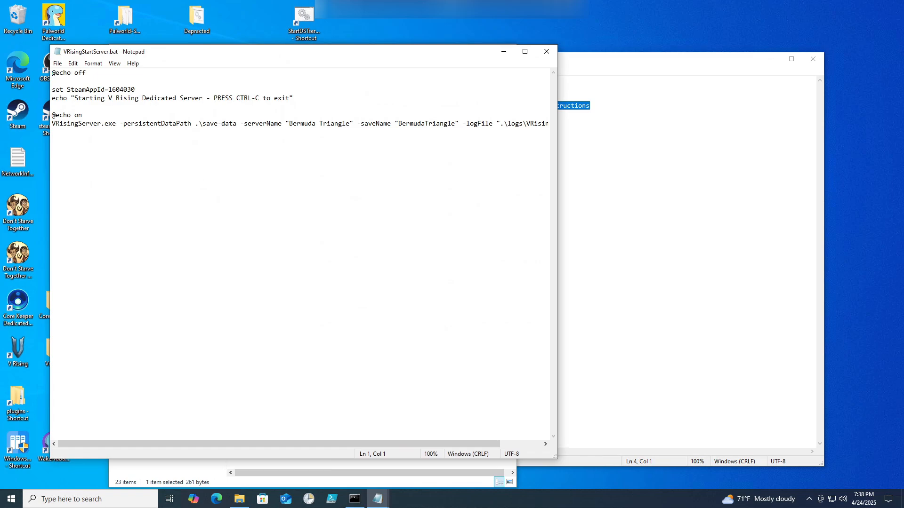
drag(290, 124, 455, 123)
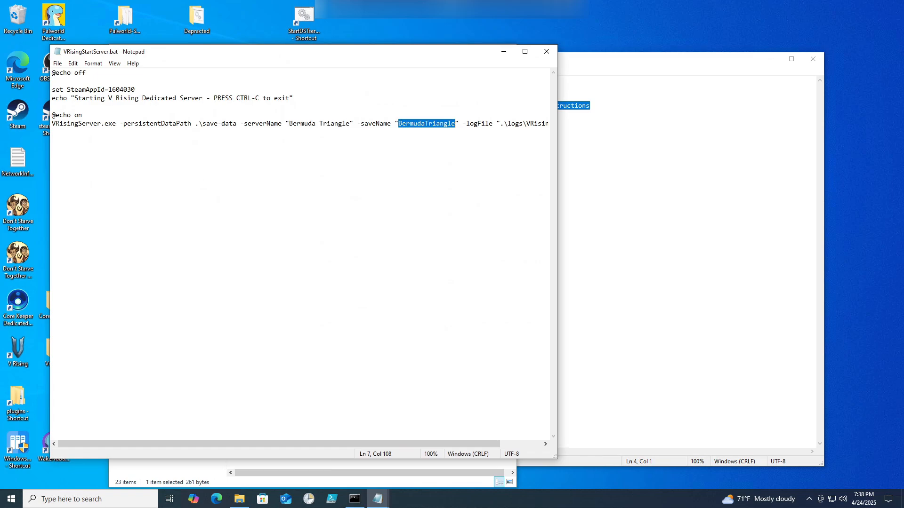
click(546, 52)
double_click(282, 305)
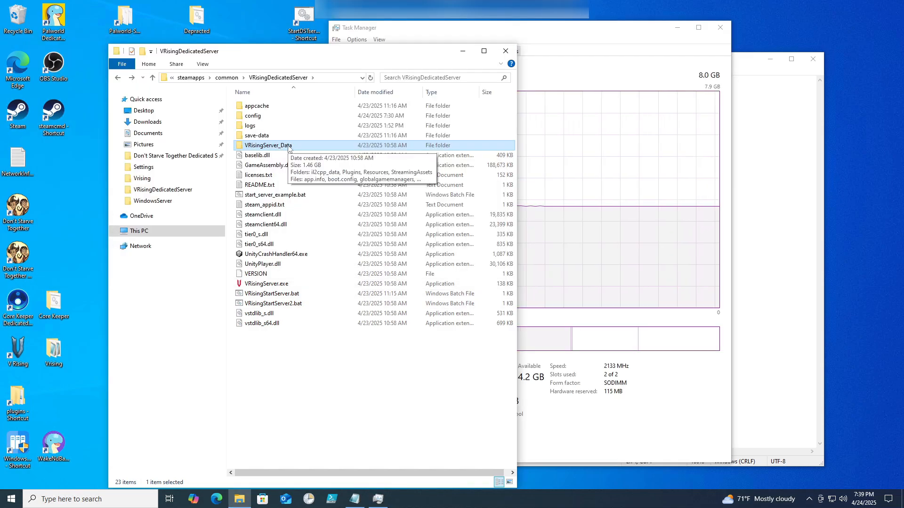
Step: Open the Settings folder under VRisingServer_Data\StreamingAssets
double_click(288, 148)
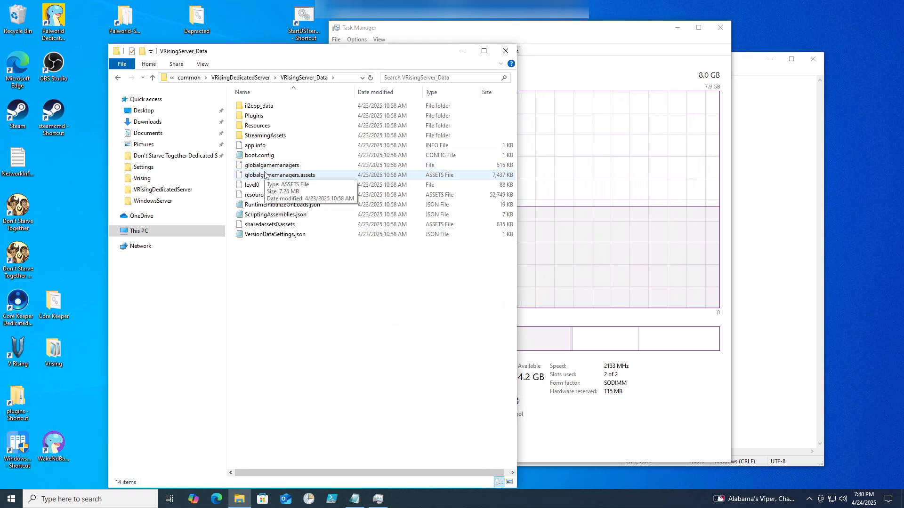
double_click(265, 136)
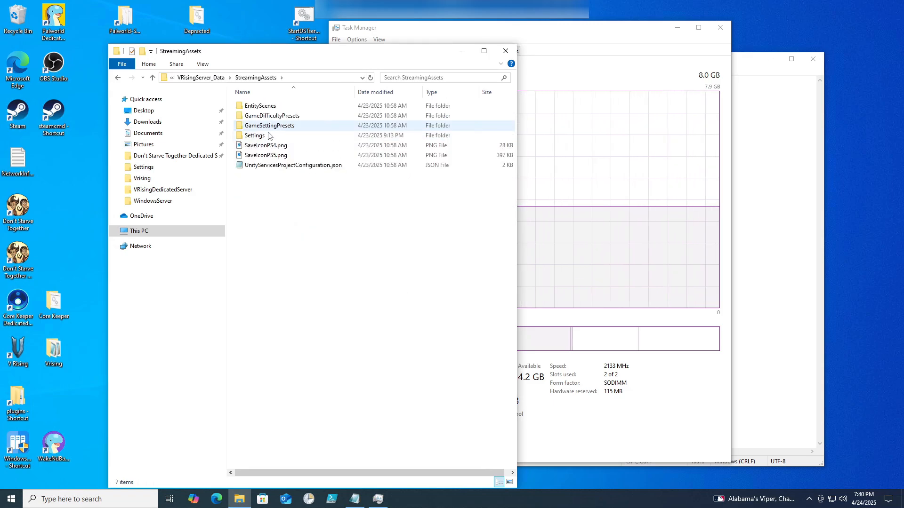
double_click(268, 137)
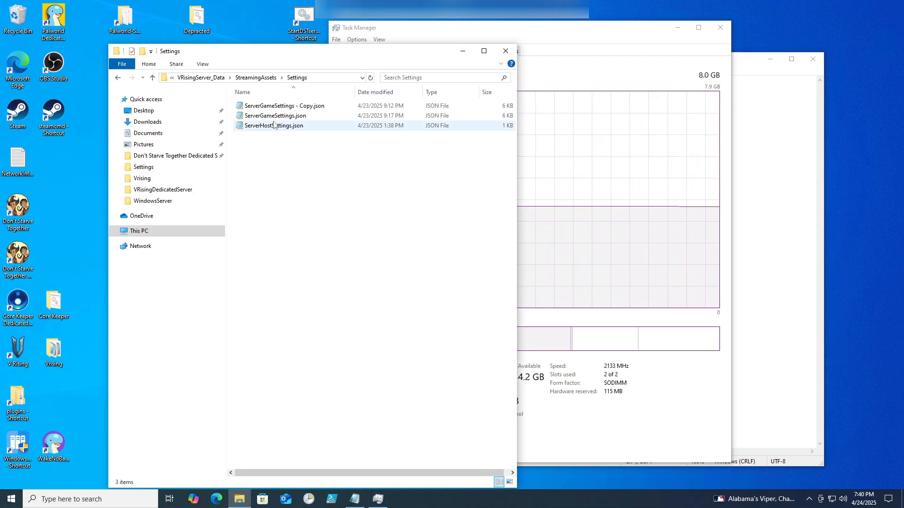
Step: Open ServerGameSettings.json for editing, look through its gameplay settings, and close the file
click(285, 107)
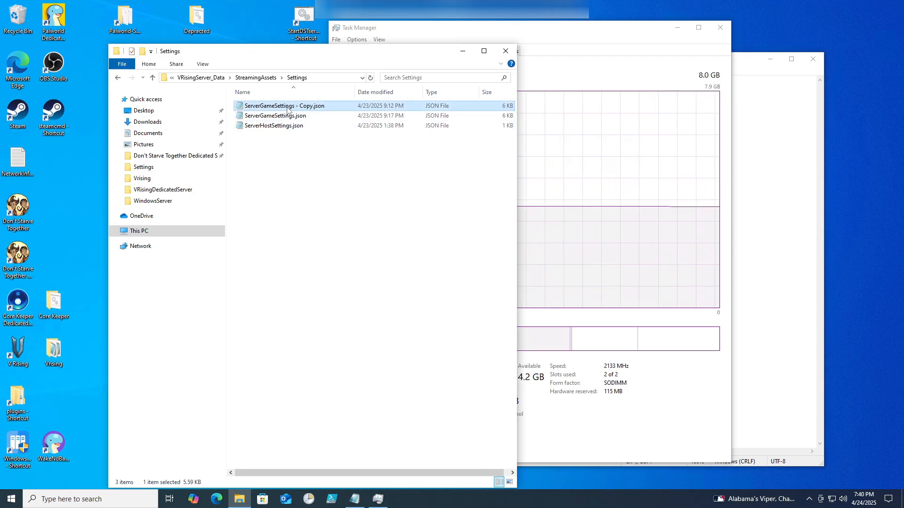
click(287, 117)
right_click(287, 118)
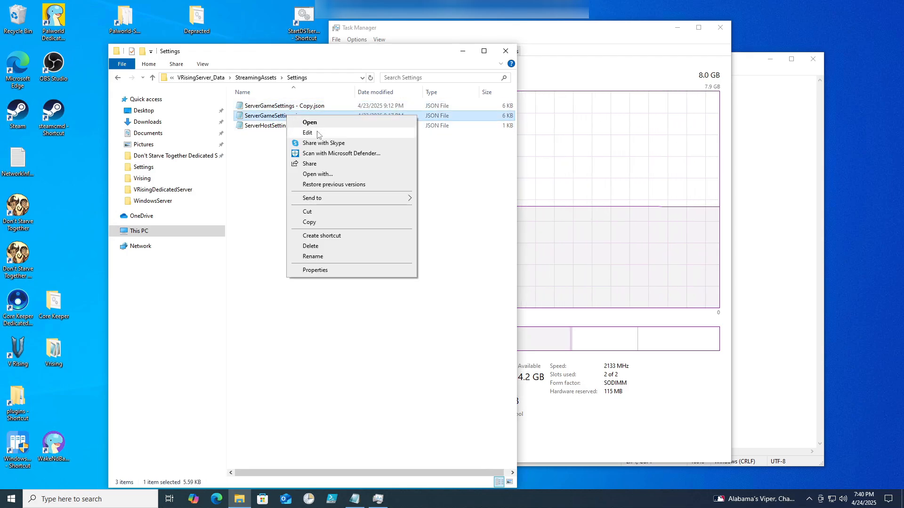
click(314, 133)
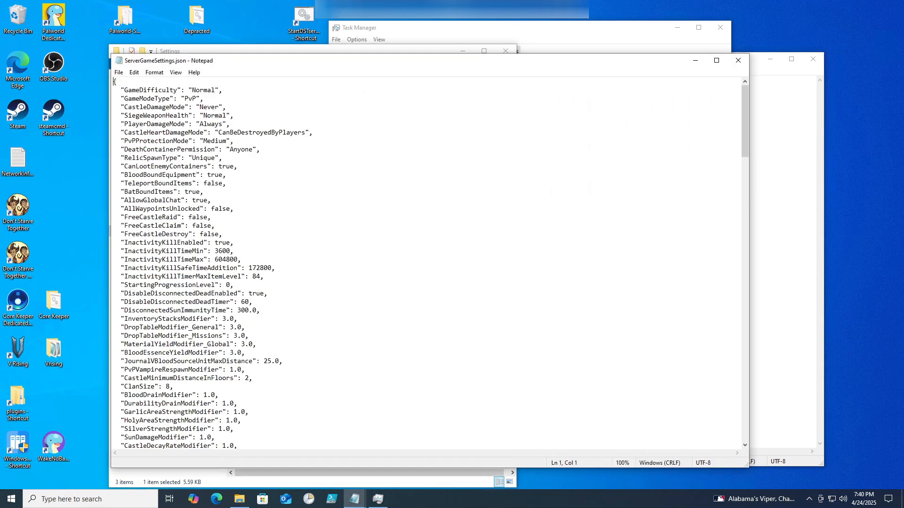
mouse_move(745, 99)
mouse_down()
mouse_move(745, 315)
mouse_move(758, 396)
mouse_move(758, 108)
mouse_up()
click(736, 63)
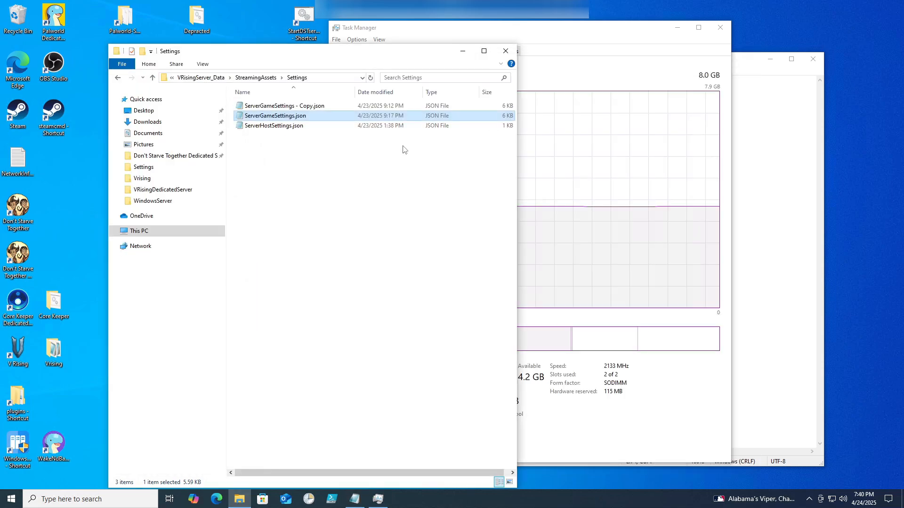
right_click(292, 120)
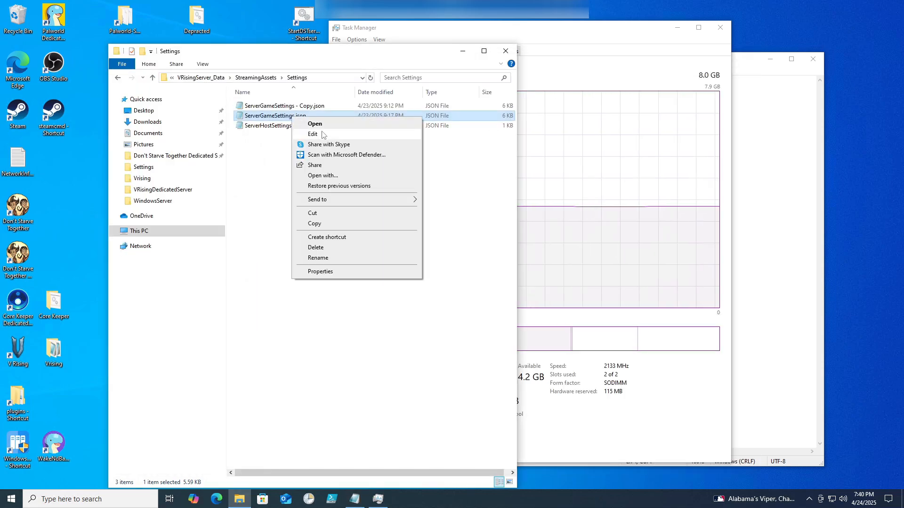
click(274, 180)
click(301, 110)
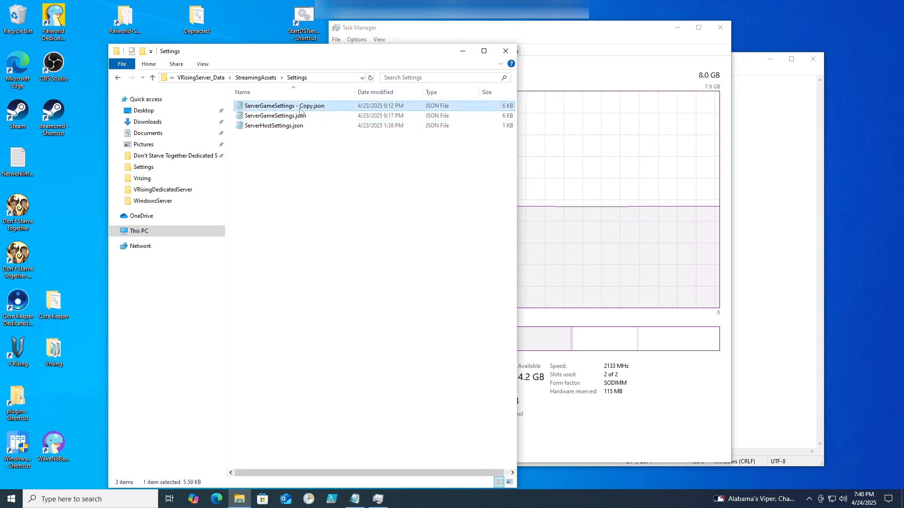
right_click(311, 110)
Step: Open ServerHostSettings.json and examine the server's Name, Port and QueryPort entries
click(284, 126)
double_click(288, 126)
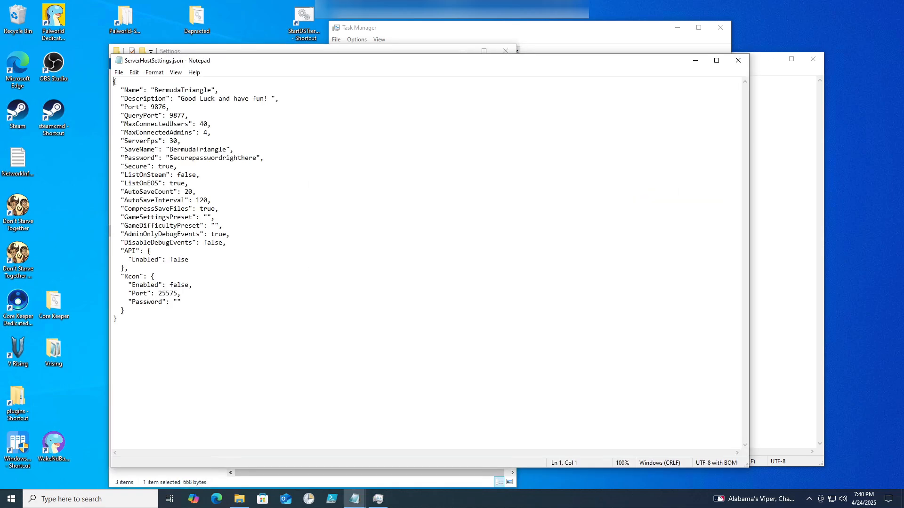
drag(150, 90, 219, 90)
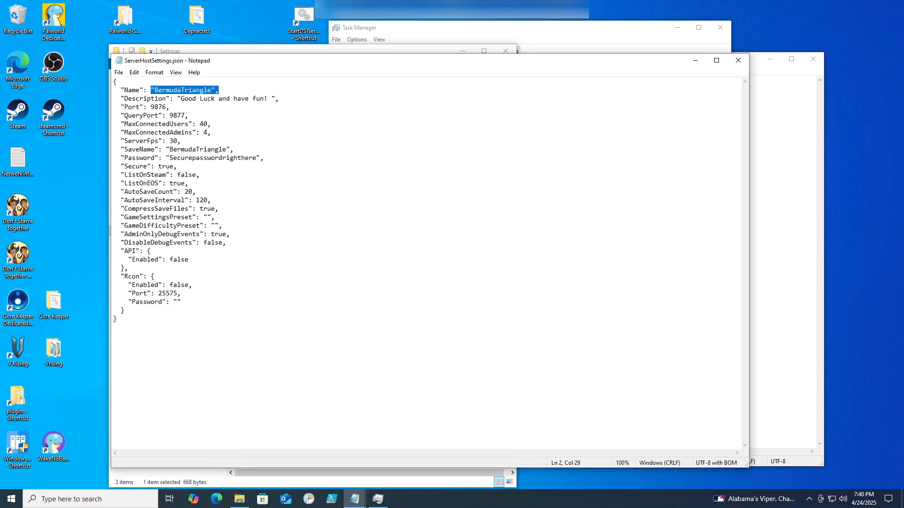
drag(120, 106, 188, 115)
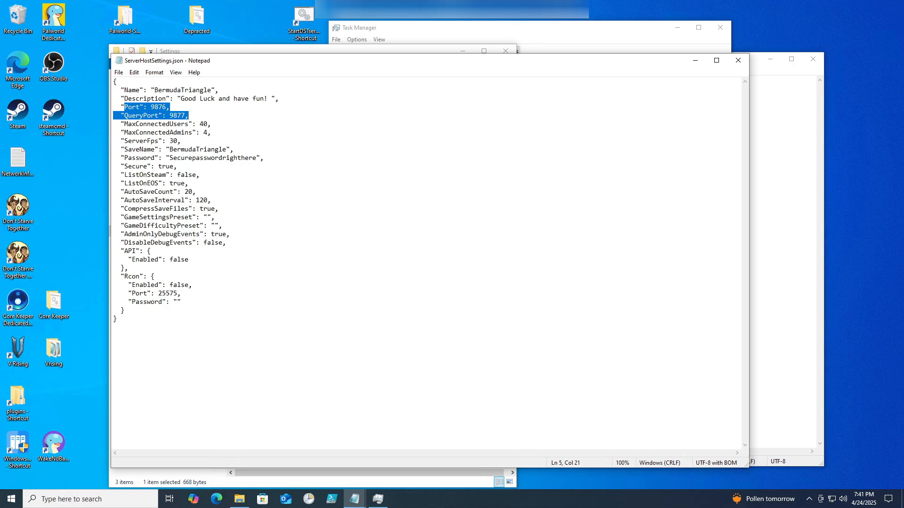
Step: Examine the SaveName, Password and Secure entries in ServerHostSettings.json
drag(166, 157, 264, 158)
click(250, 158)
drag(116, 157, 178, 166)
click(181, 149)
drag(121, 149, 177, 166)
click(200, 174)
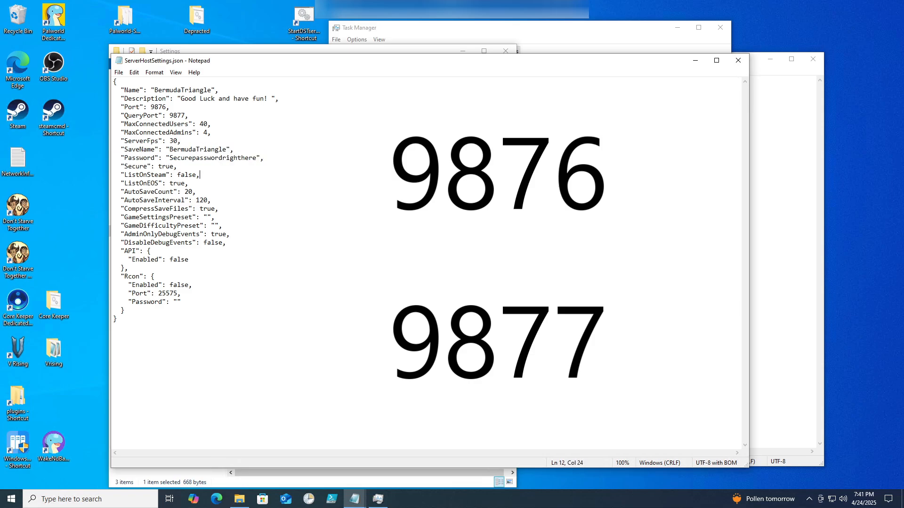
drag(120, 149, 177, 166)
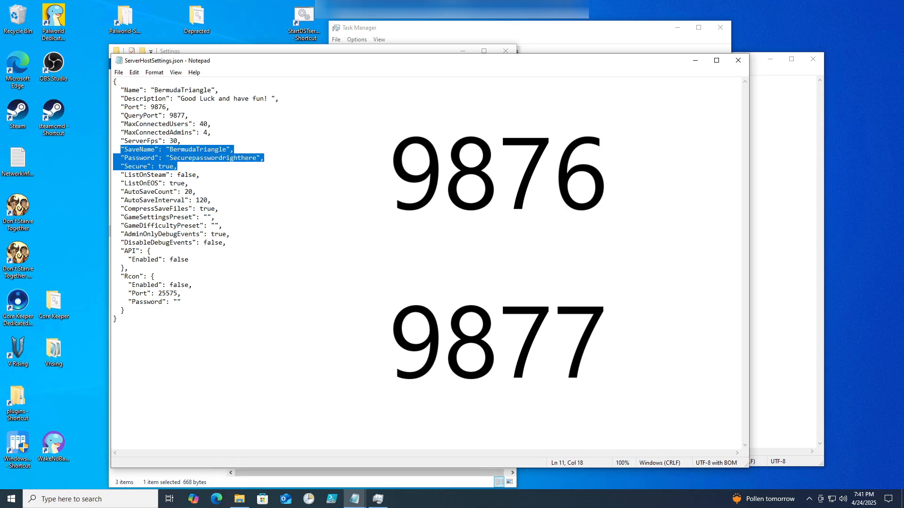
click(200, 175)
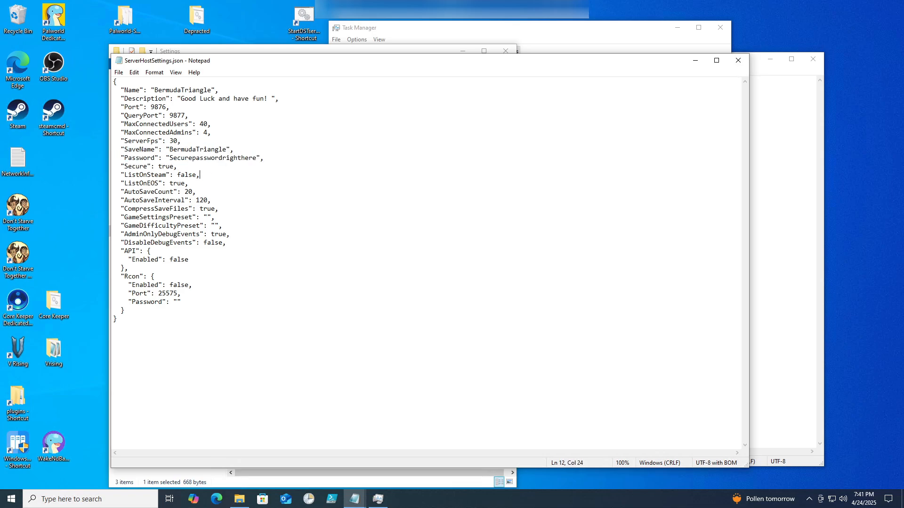
Step: Check the ListOnEOS entry and the preset entries in ServerHostSettings.json, and close the file
drag(121, 183, 189, 183)
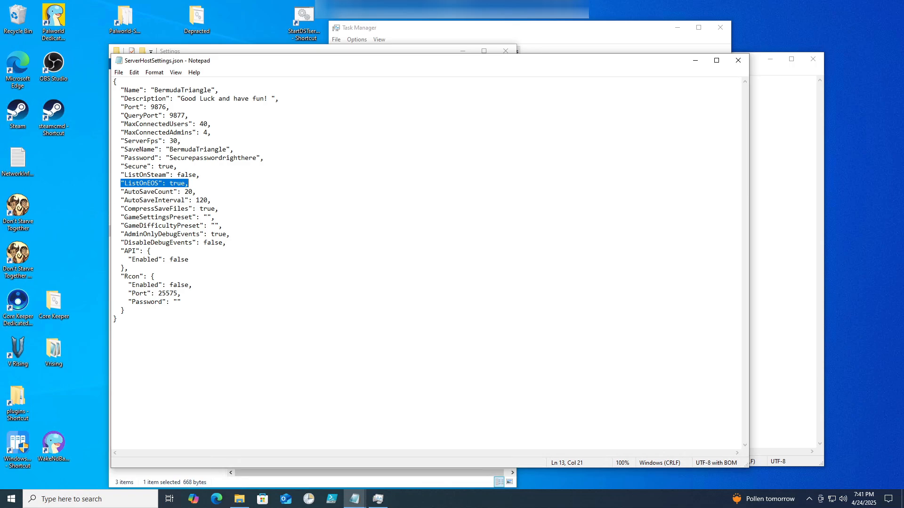
click(219, 225)
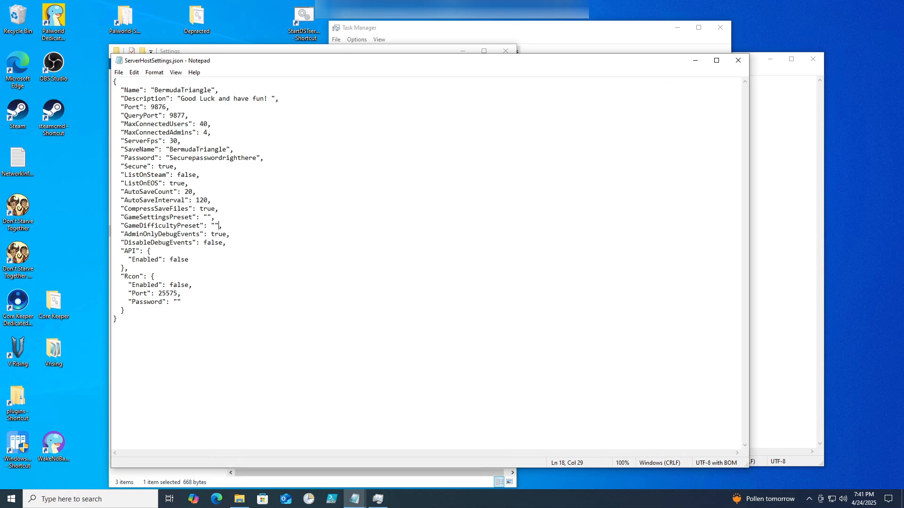
click(739, 63)
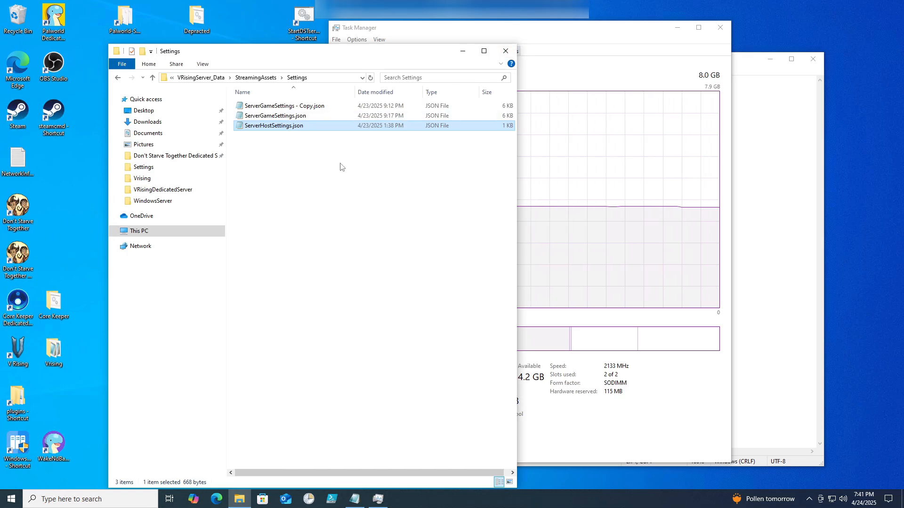
Step: Return from the Settings folder to the VRisingServer_Data folder
click(323, 181)
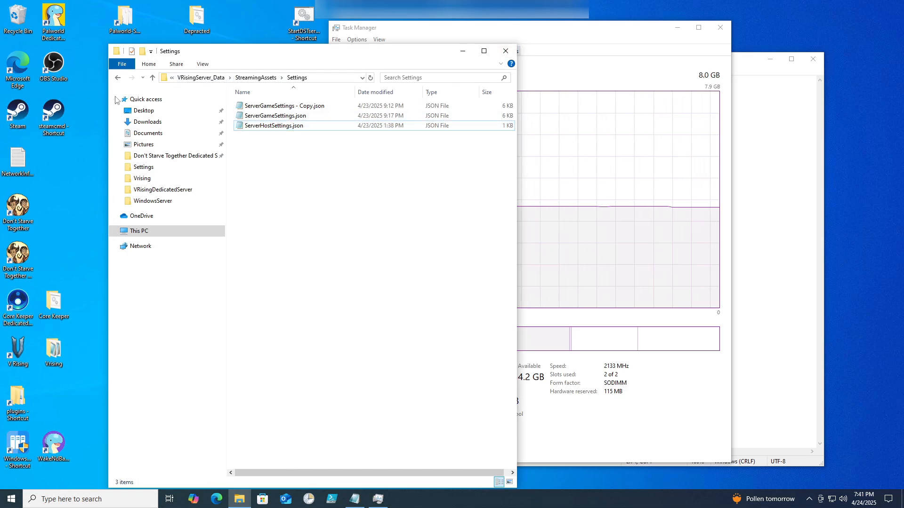
click(215, 78)
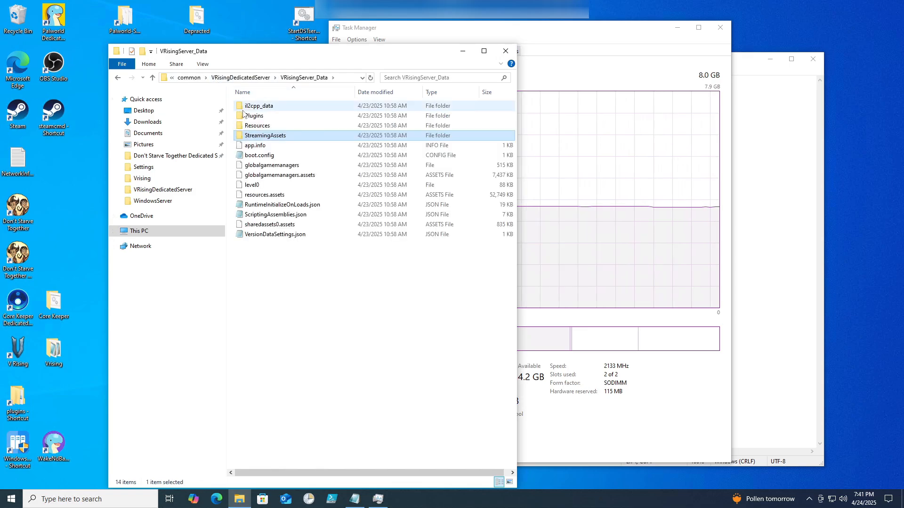
Step: Return to the VRisingDedicatedServer folder and run VRisingStartServer.bat to start the server
click(229, 78)
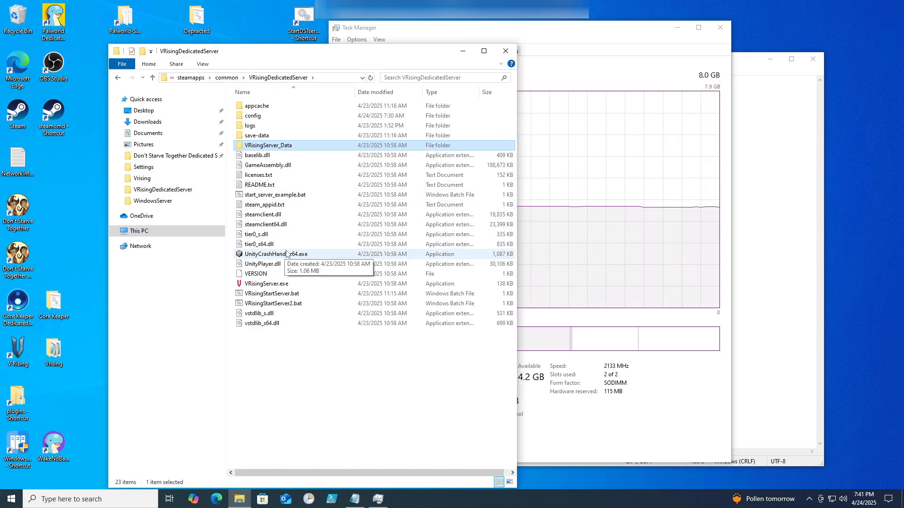
click(284, 294)
click(283, 286)
click(283, 295)
double_click(283, 294)
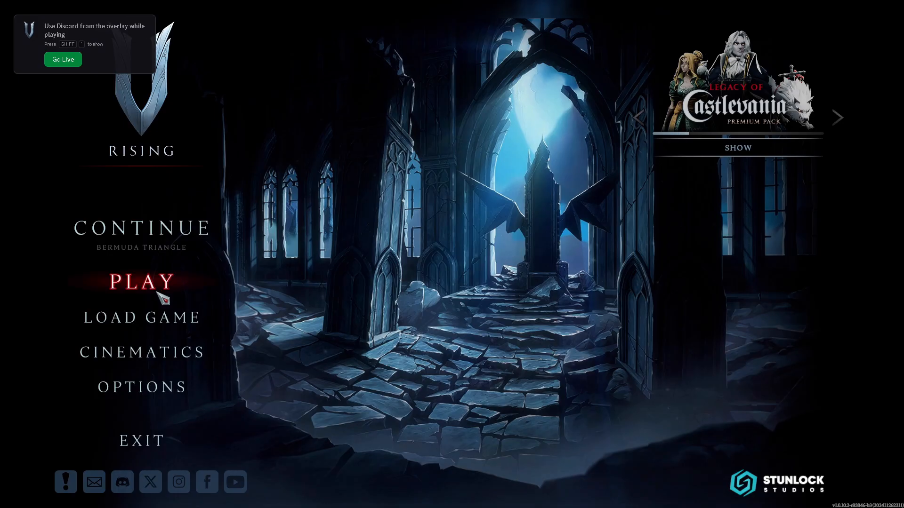
Step: In V Rising, list all online-play servers and search them for "Ber"
click(158, 293)
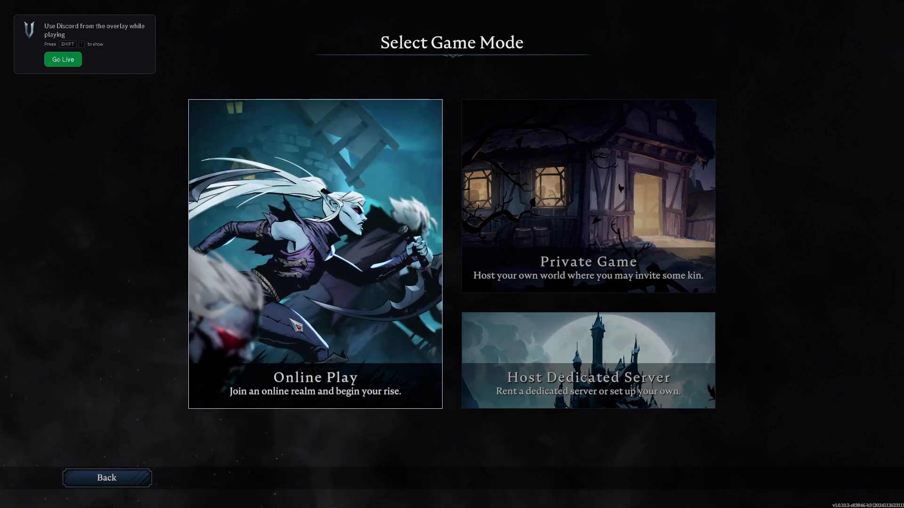
click(294, 324)
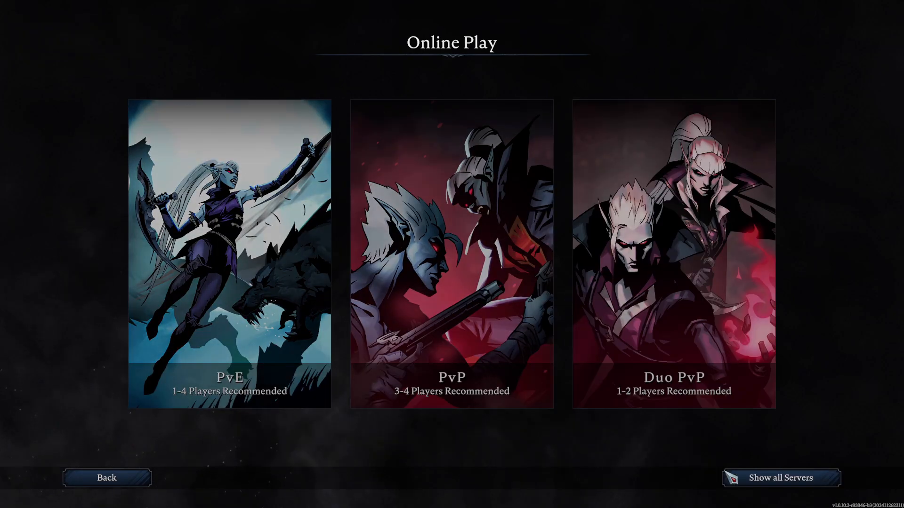
click(759, 479)
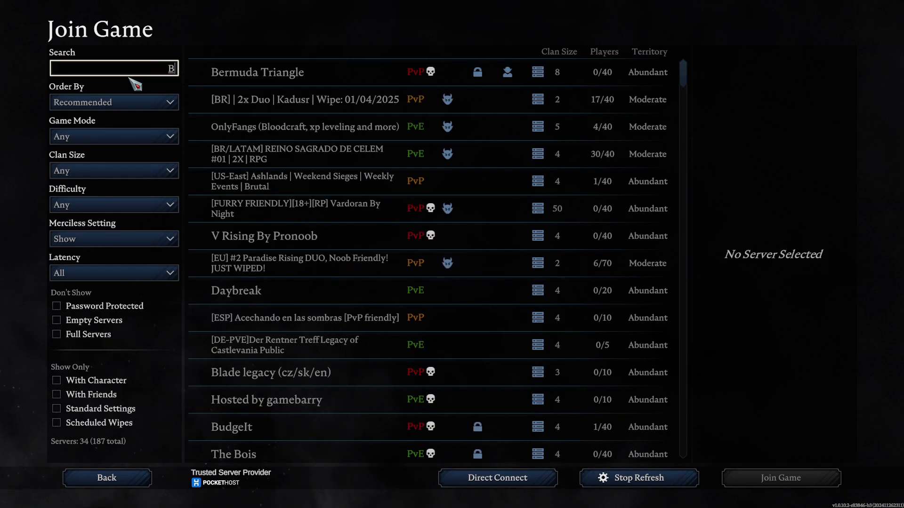
text(Ber)
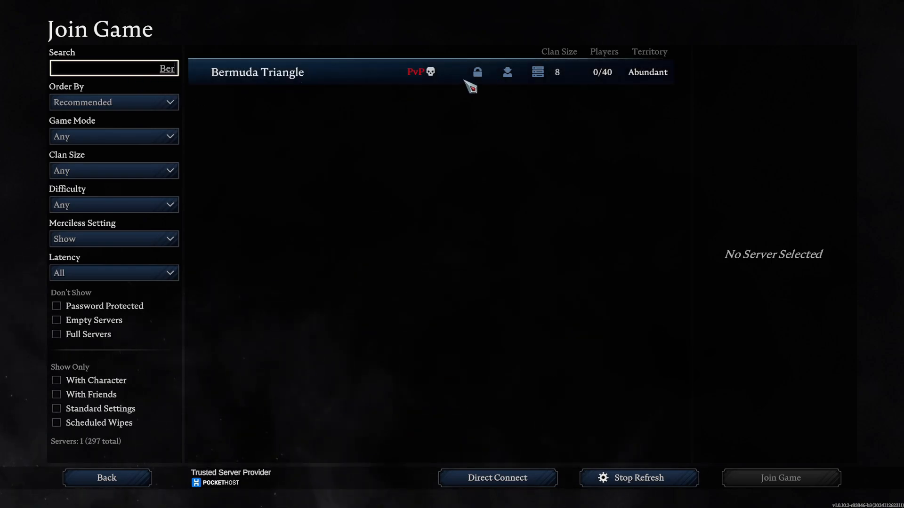
Step: Join the Bermuda Triangle server and enter the server password
click(338, 82)
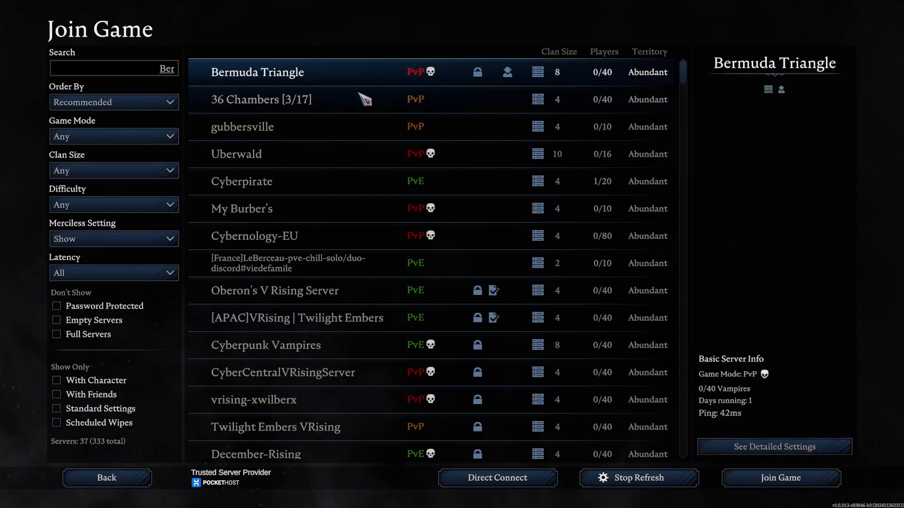
click(785, 481)
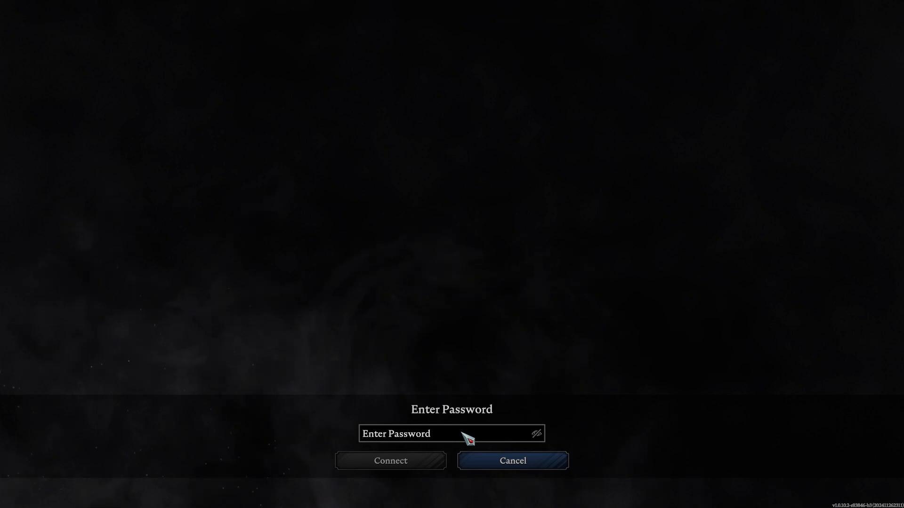
text(************)
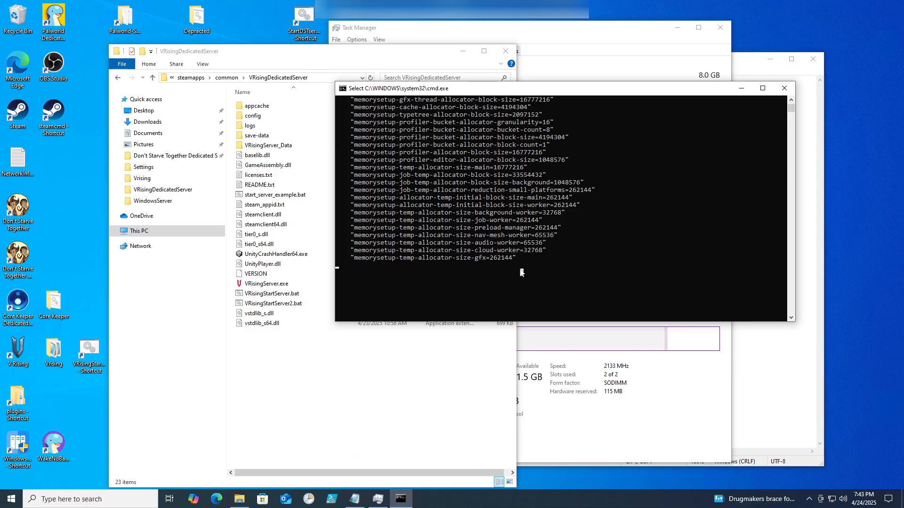
Step: Switch to the server's command window on the Windows host and interrupt the running batch job
right_click(520, 270)
click(527, 270)
right_click(530, 270)
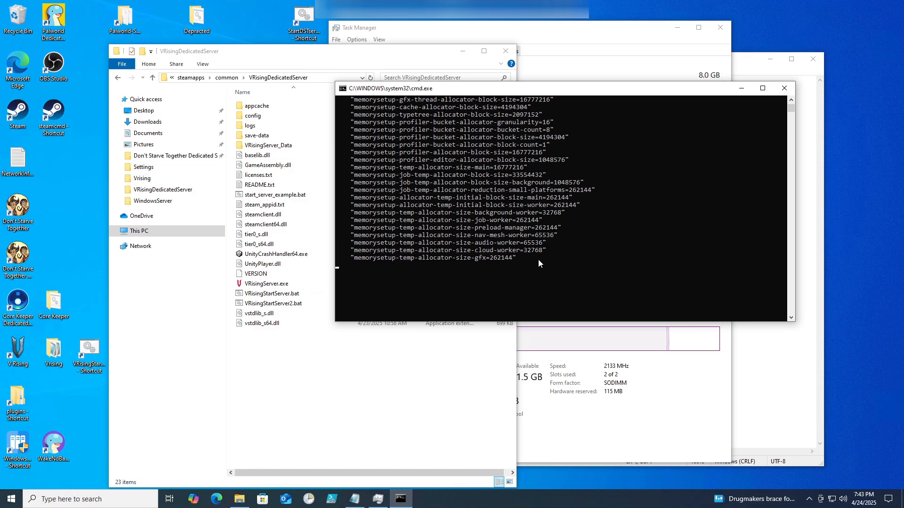
key(ctrl+c)
Step: Open Task Manager's process list and expand the Windows Command Processor group to check for the server process
right_click(581, 501)
click(608, 454)
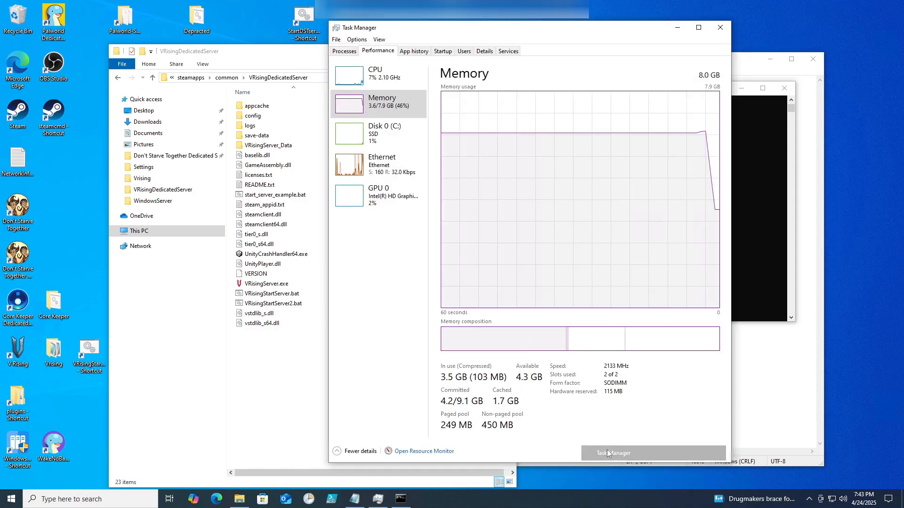
click(344, 52)
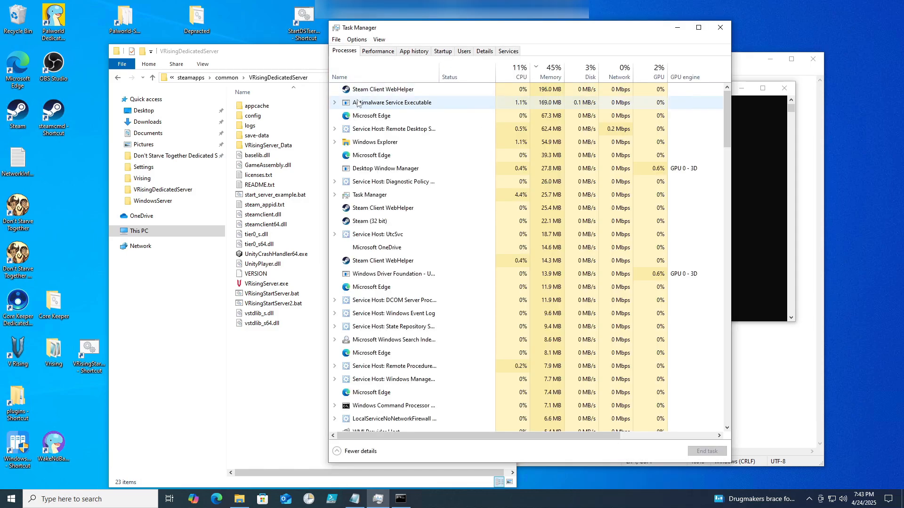
click(760, 190)
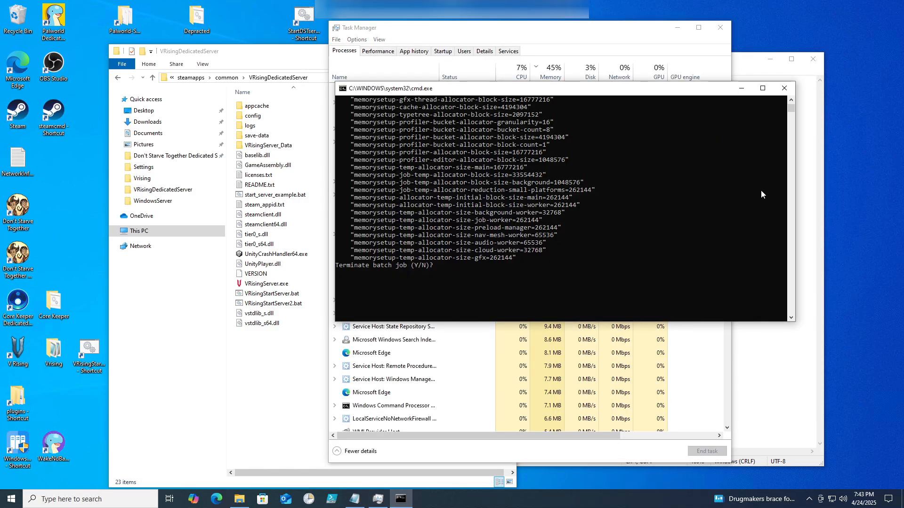
click(642, 229)
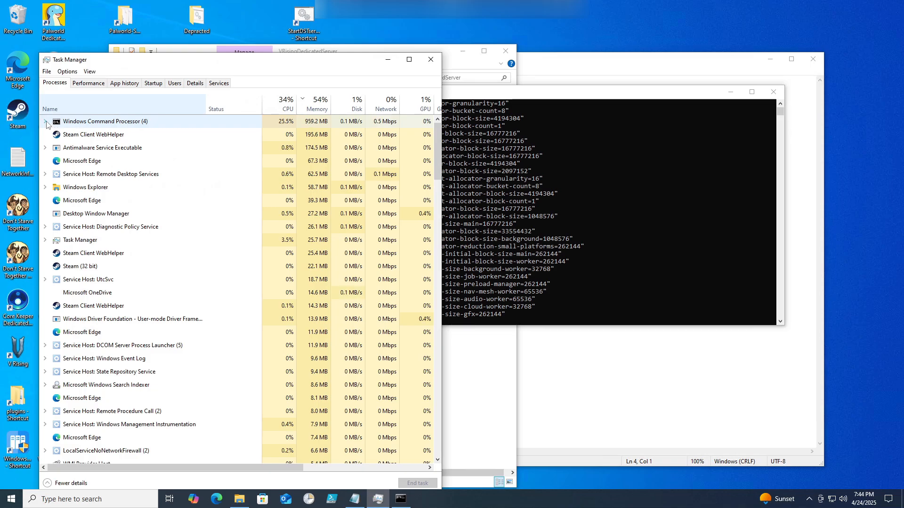
click(46, 121)
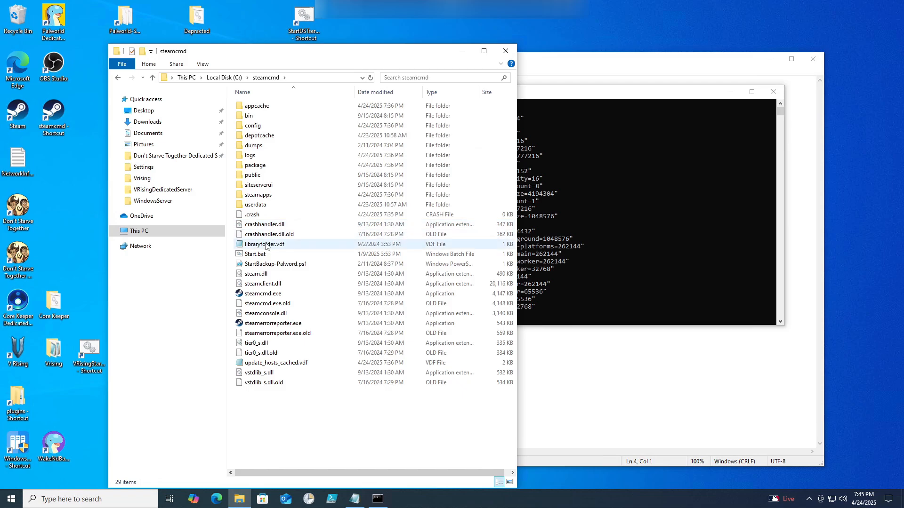
Step: Browse from the steamcmd folder to steamapps\common and copy the VRisingDedicatedServer folder
double_click(258, 194)
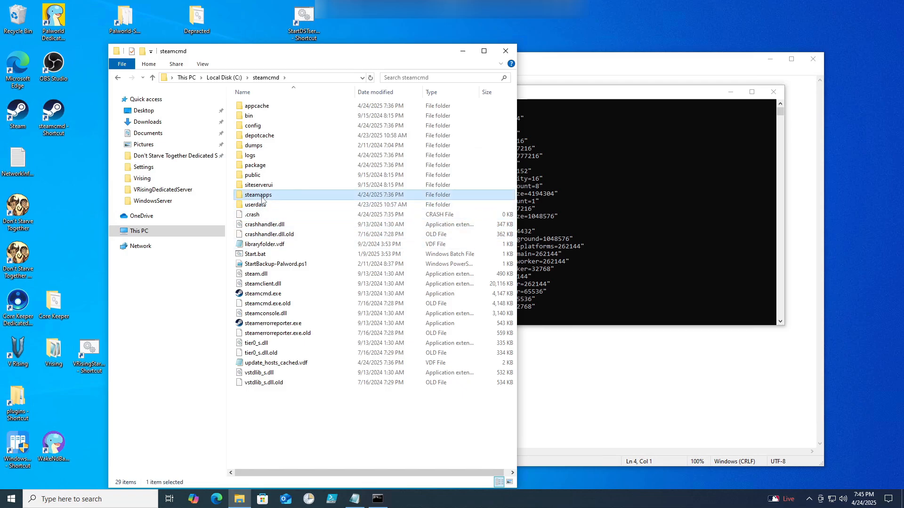
click(261, 108)
double_click(261, 107)
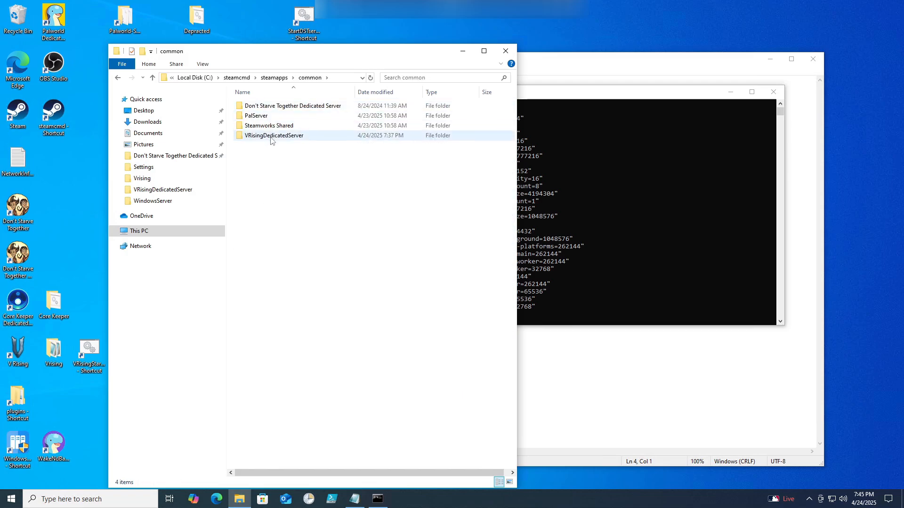
double_click(262, 136)
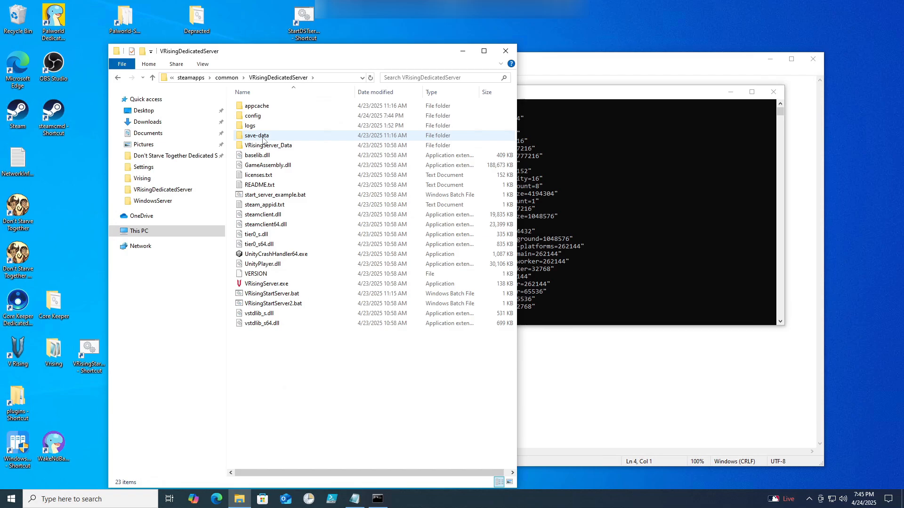
key(alt+Left)
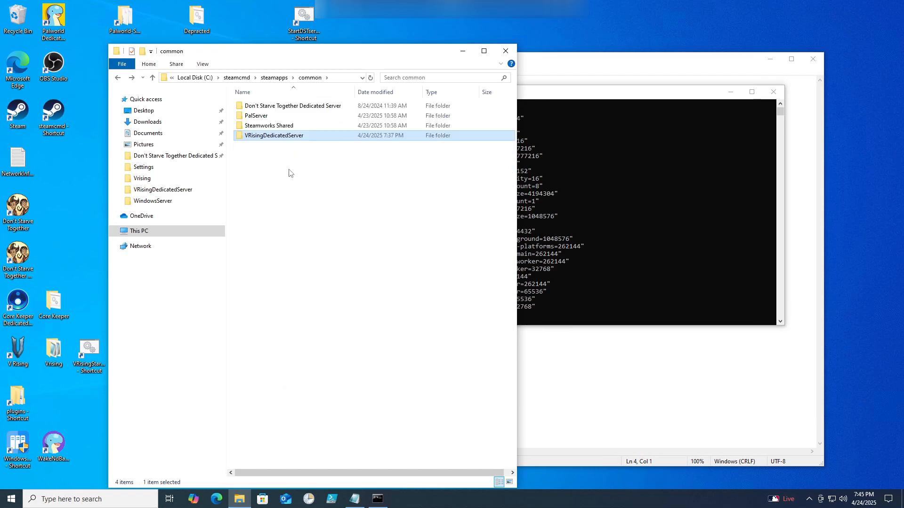
right_click(284, 138)
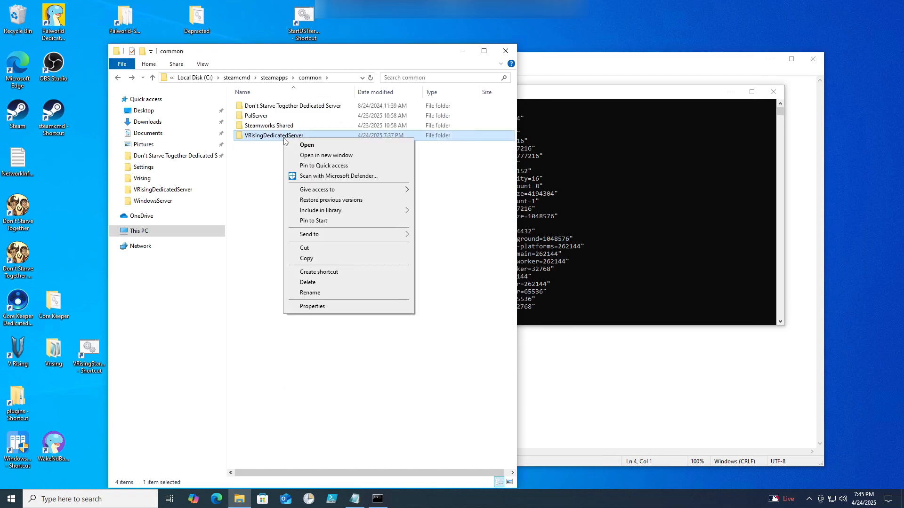
click(306, 258)
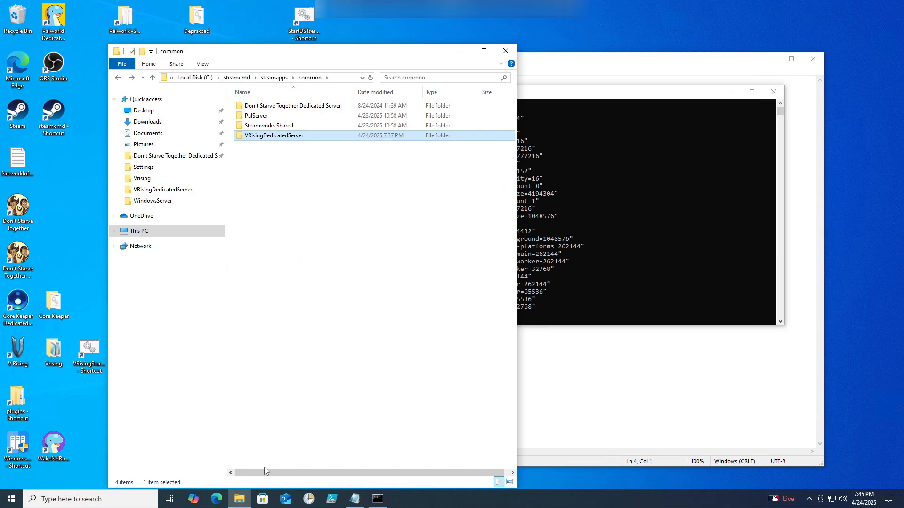
Step: Open C:\Bkup-Vrising in a new File Explorer window and paste the copied server folder there as a backup
click(433, 437)
key(super+e)
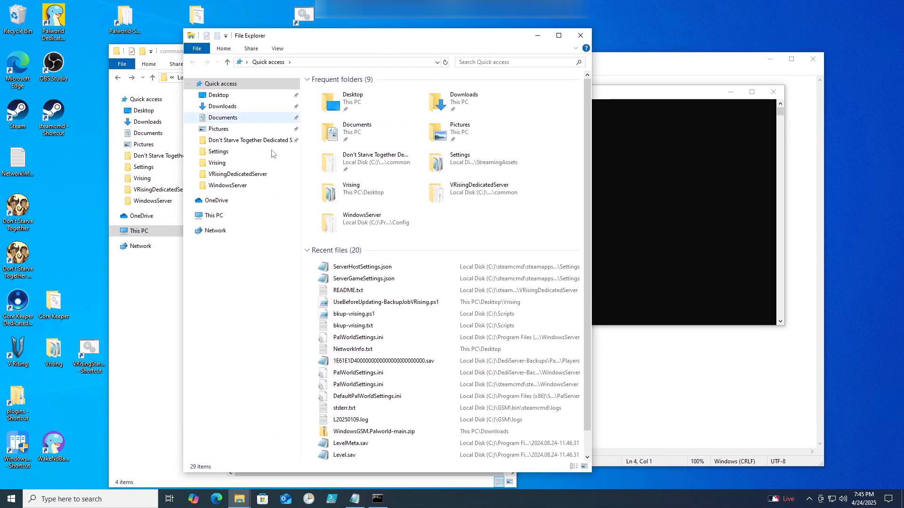
click(222, 217)
double_click(357, 214)
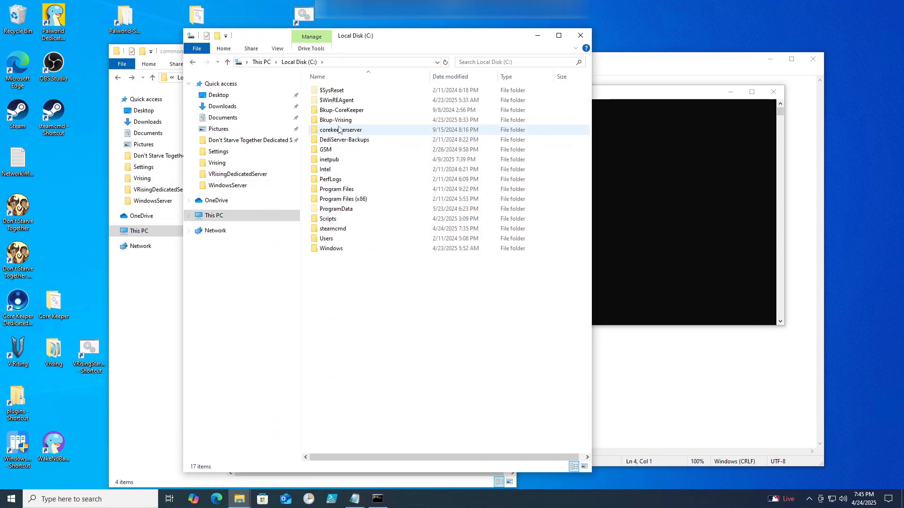
click(349, 121)
double_click(348, 121)
right_click(374, 193)
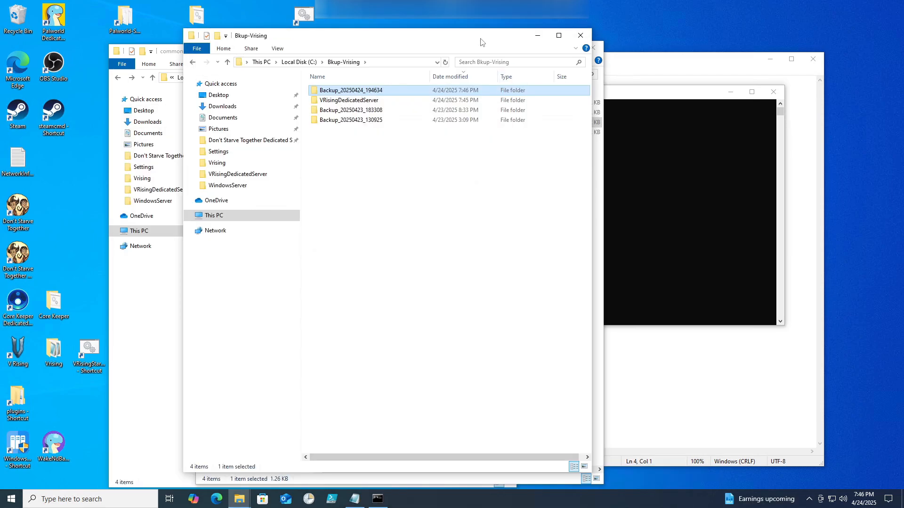
Step: Launch SteamCMD from its desktop shortcut and log in with "login anonymous"
drag(481, 42, 370, 41)
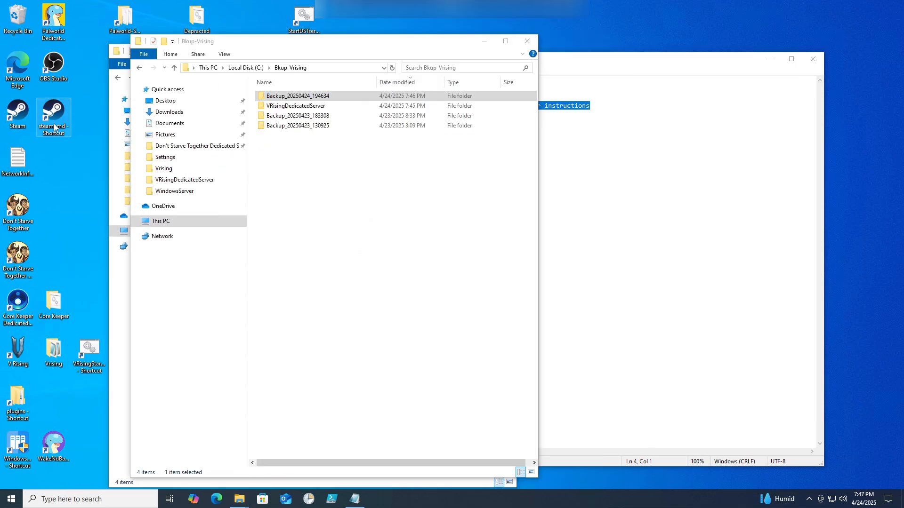
double_click(53, 123)
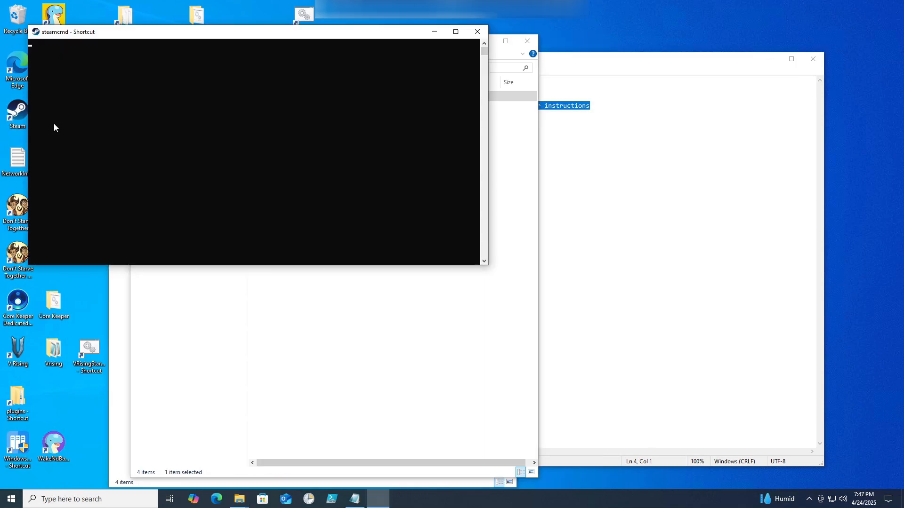
click(157, 172)
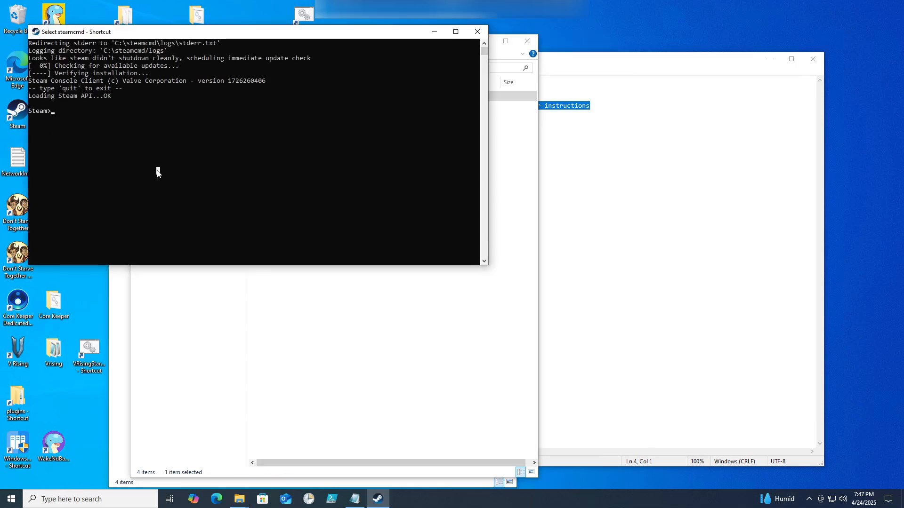
text(logi)
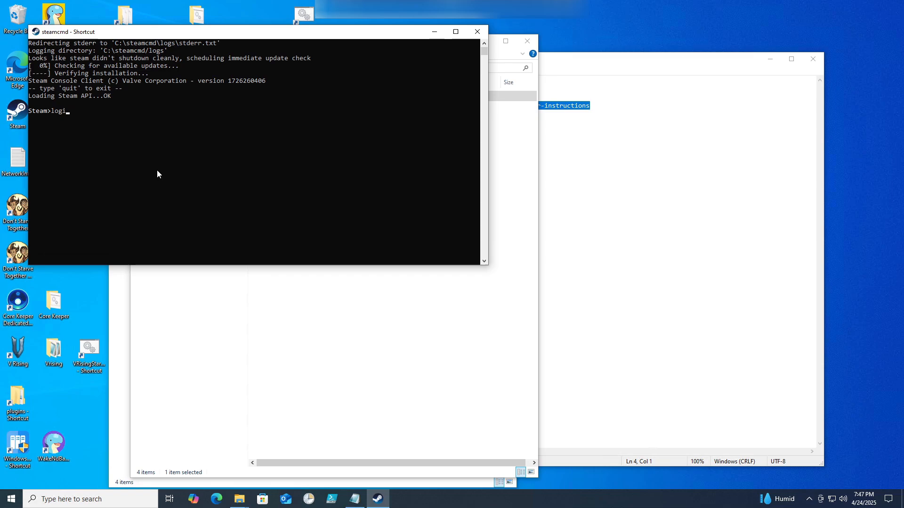
text(n anonymous)
key(Return)
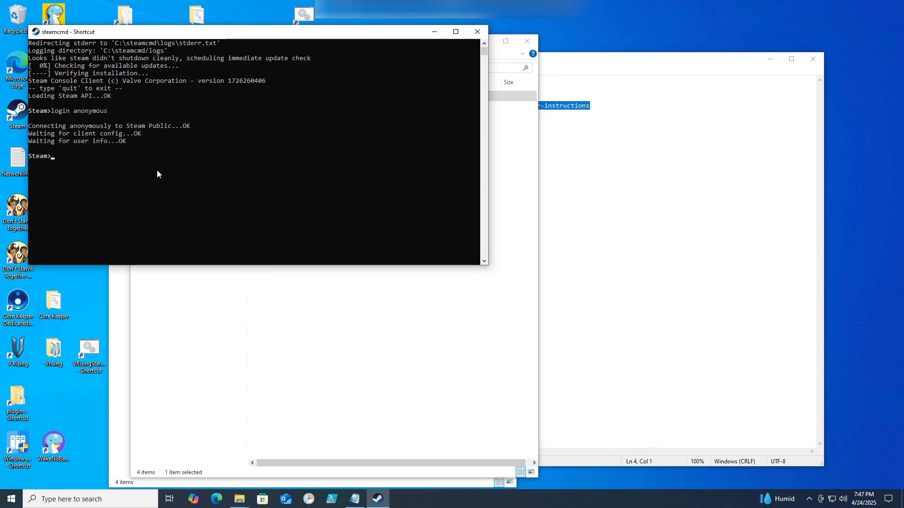
Step: Update the V Rising dedicated server with "app_update 1829350" and exit SteamCMD
text(app_update 1829350)
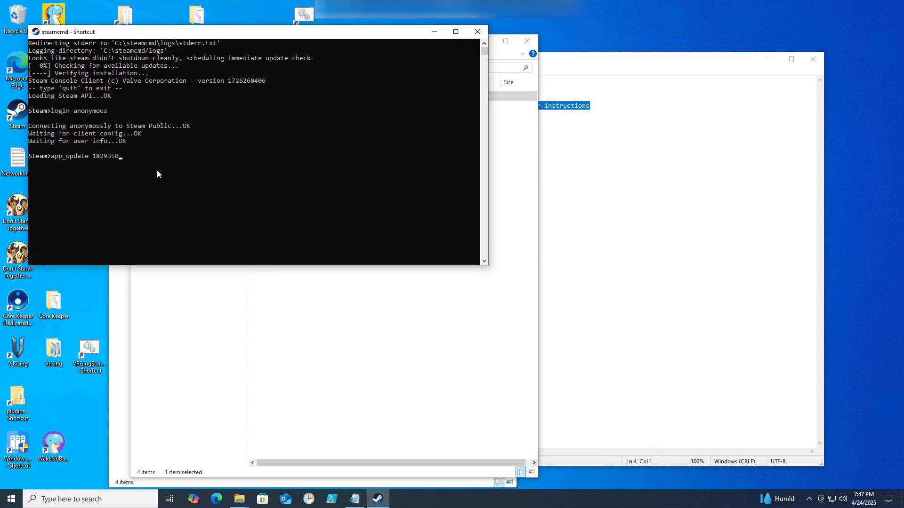
key(Return)
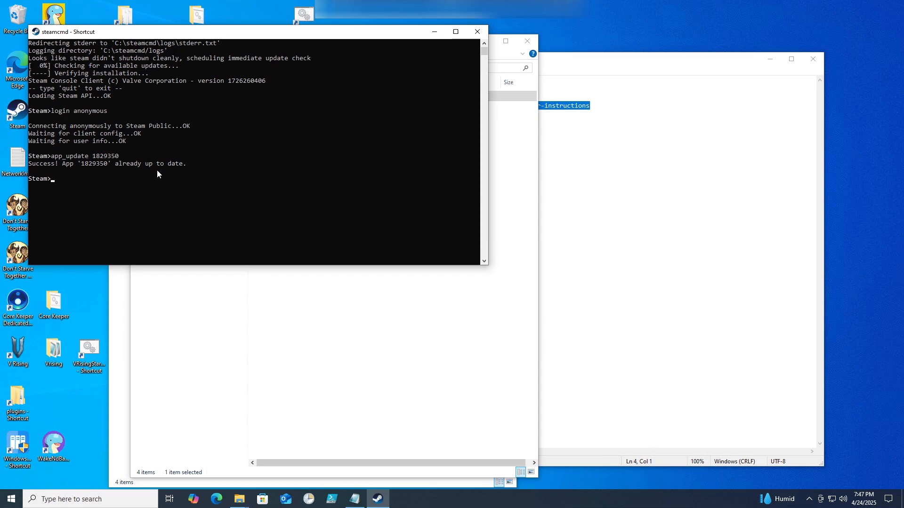
click(157, 170)
key(ctrl+c)
key(ctrl+c)
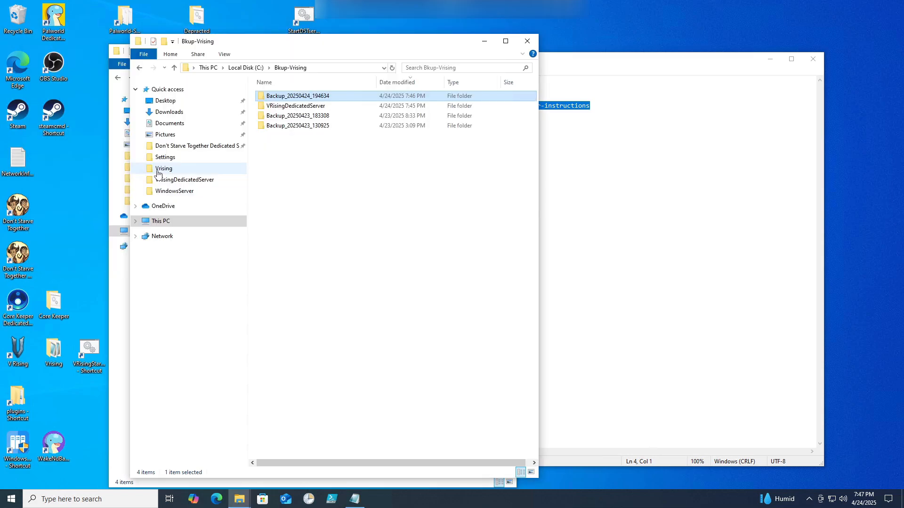